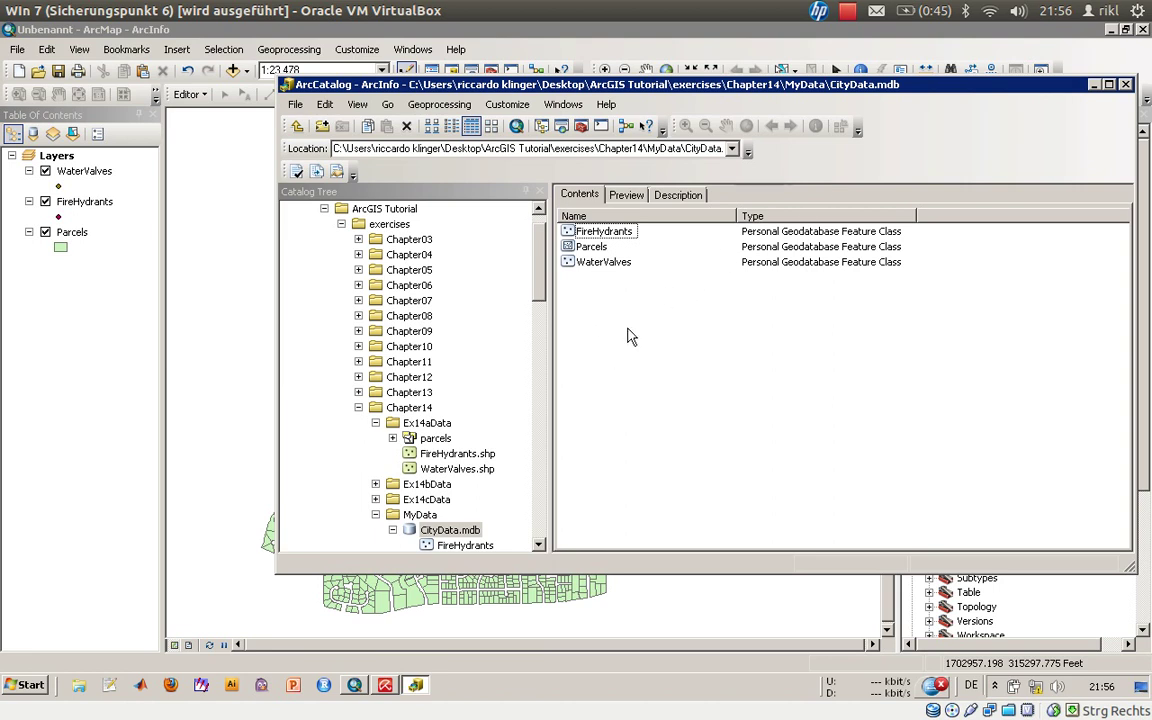
Step: Select CityData.mdb so its FireHydrants, Parcels and WaterValves feature classes are listed
{"action": "left_click", "coordinate": [539, 545]}
{"action": "left_click", "coordinate": [539, 545]}
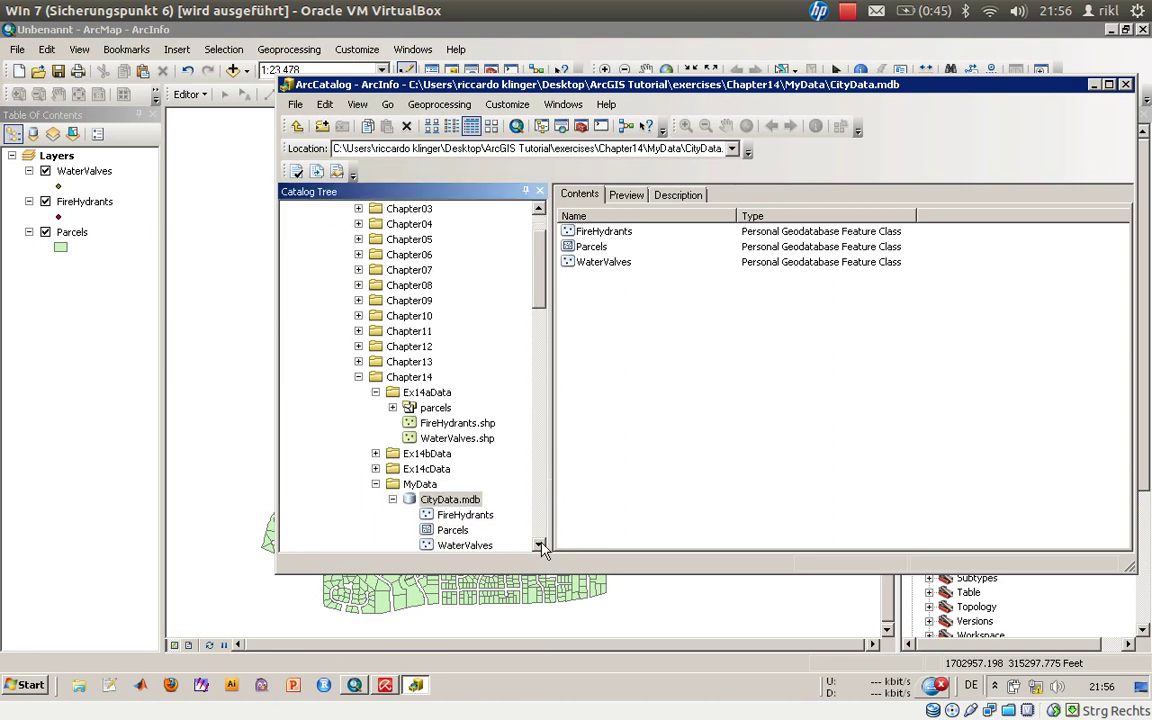
Step: Start a new feature class in CityData.mdb named WaterLines
{"action": "right_click", "coordinate": [621, 372]}
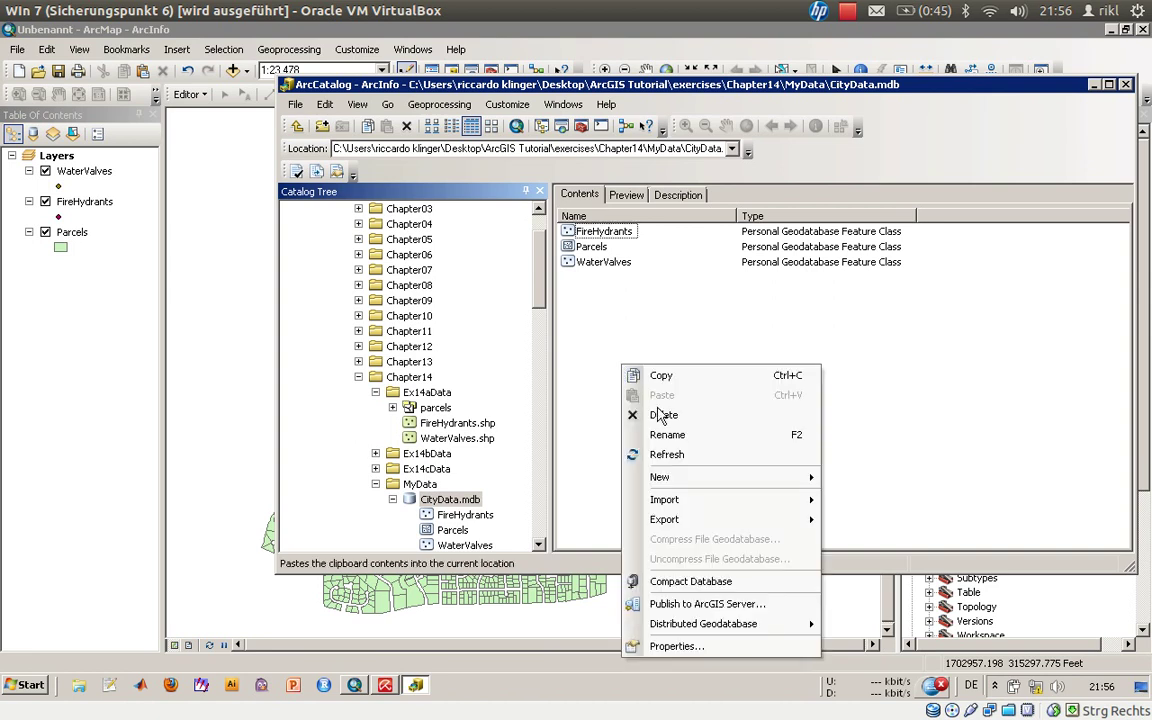
{"action": "mouse_move", "coordinate": [712, 482]}
{"action": "left_click", "coordinate": [870, 471]}
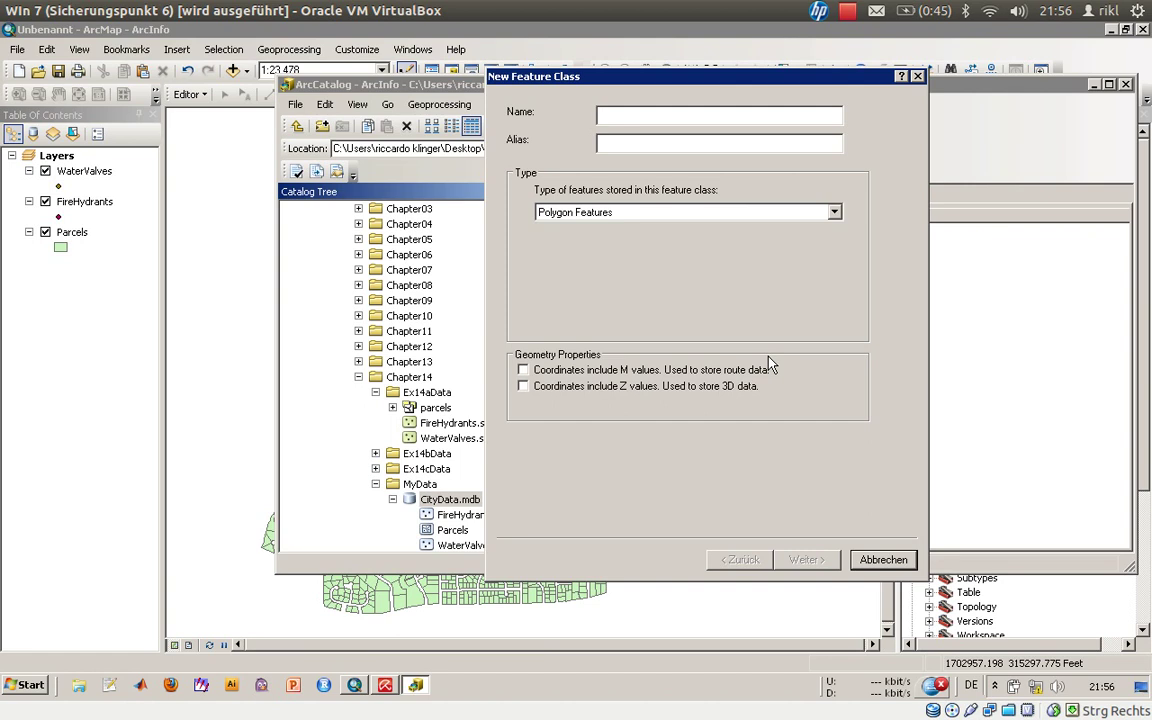
{"action": "type", "text": "WaterLines"}
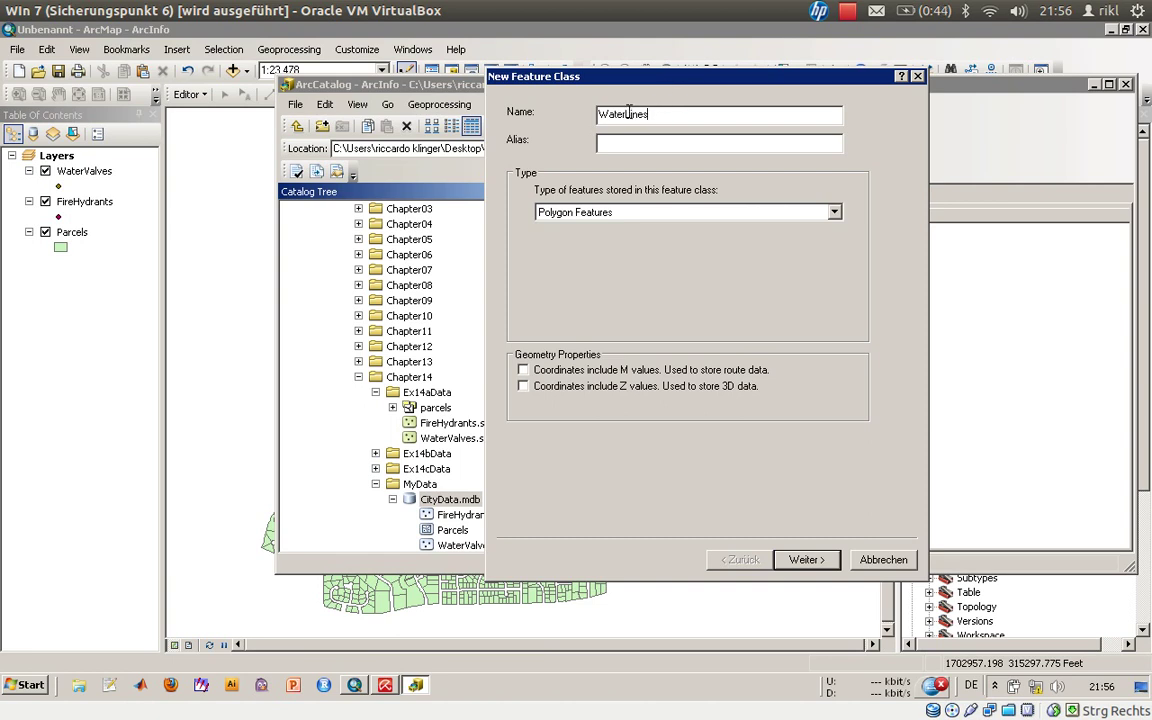
{"action": "left_click", "coordinate": [632, 115]}
Step: Give the feature class the alias 'Water Lines' and make it store Line Features
{"action": "key", "text": "Tab"}
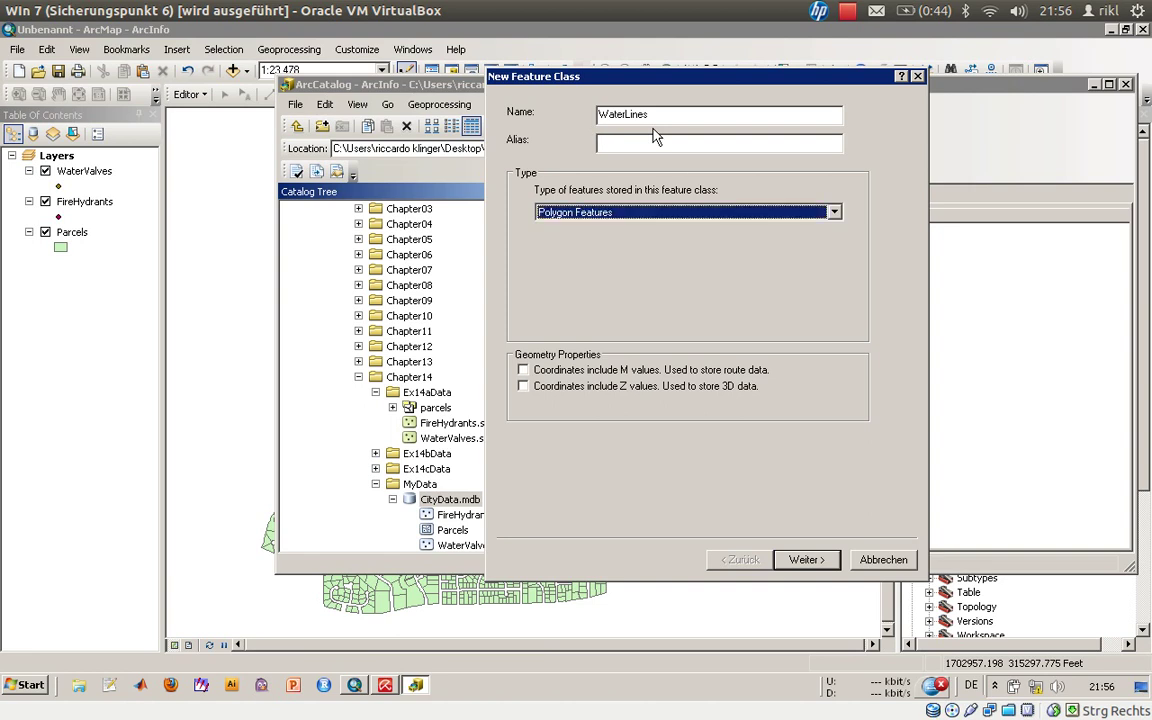
{"action": "left_click", "coordinate": [655, 140]}
{"action": "type", "text": "Wa"}
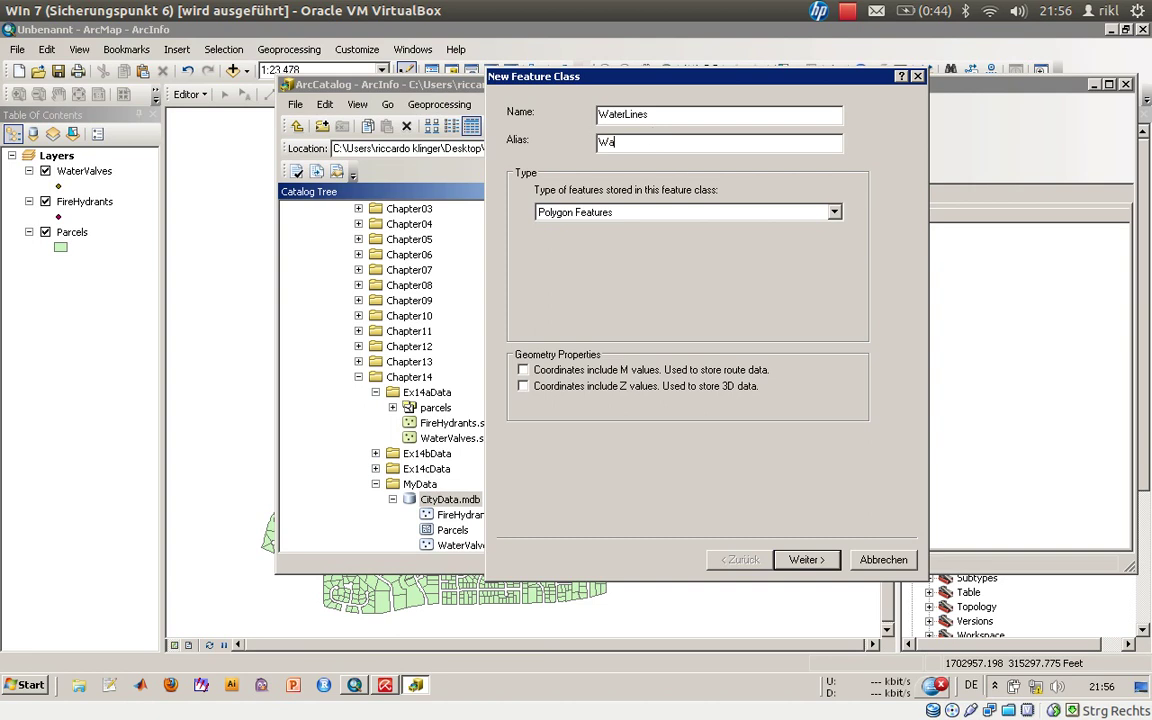
{"action": "type", "text": "ter Lines"}
{"action": "left_click", "coordinate": [615, 213]}
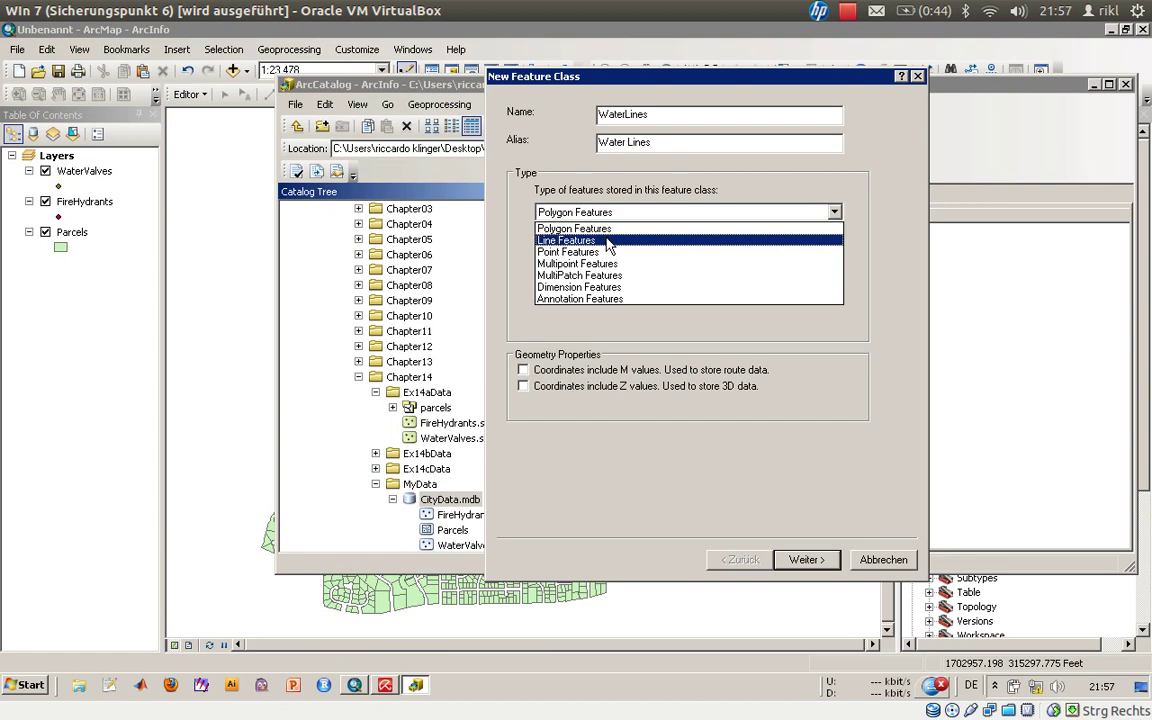
{"action": "left_click", "coordinate": [608, 242]}
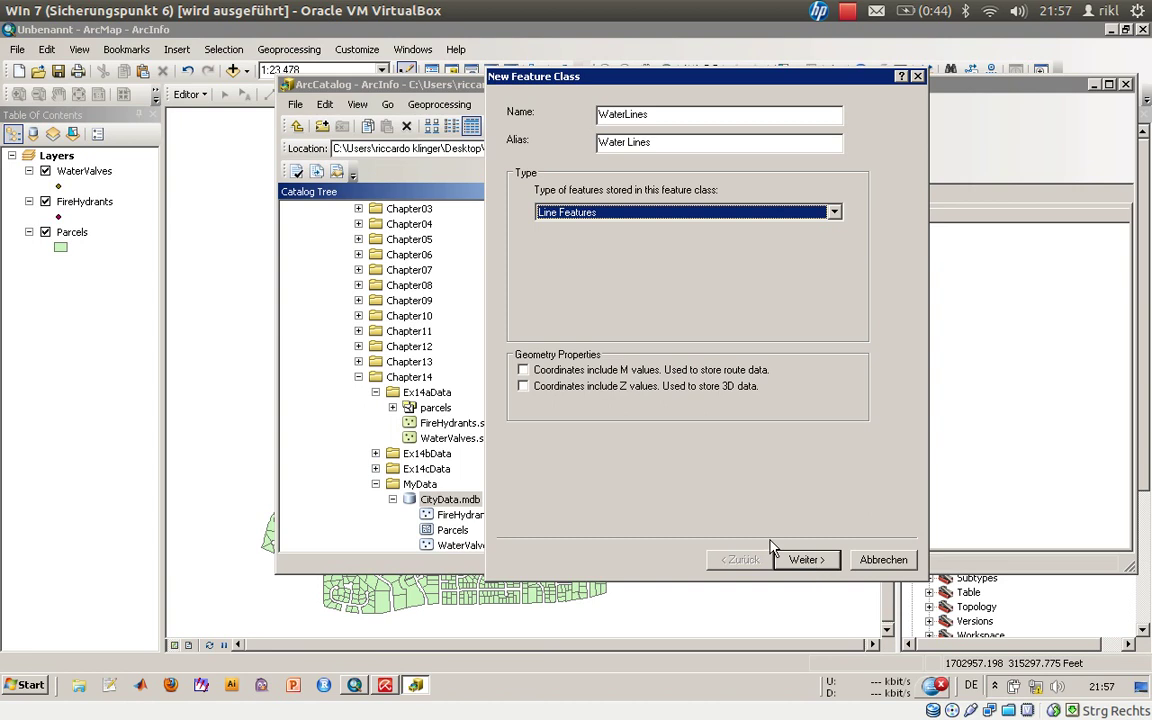
Step: Proceed to the coordinate system step and look through the Geographic and Projected lists
{"action": "left_click", "coordinate": [802, 558]}
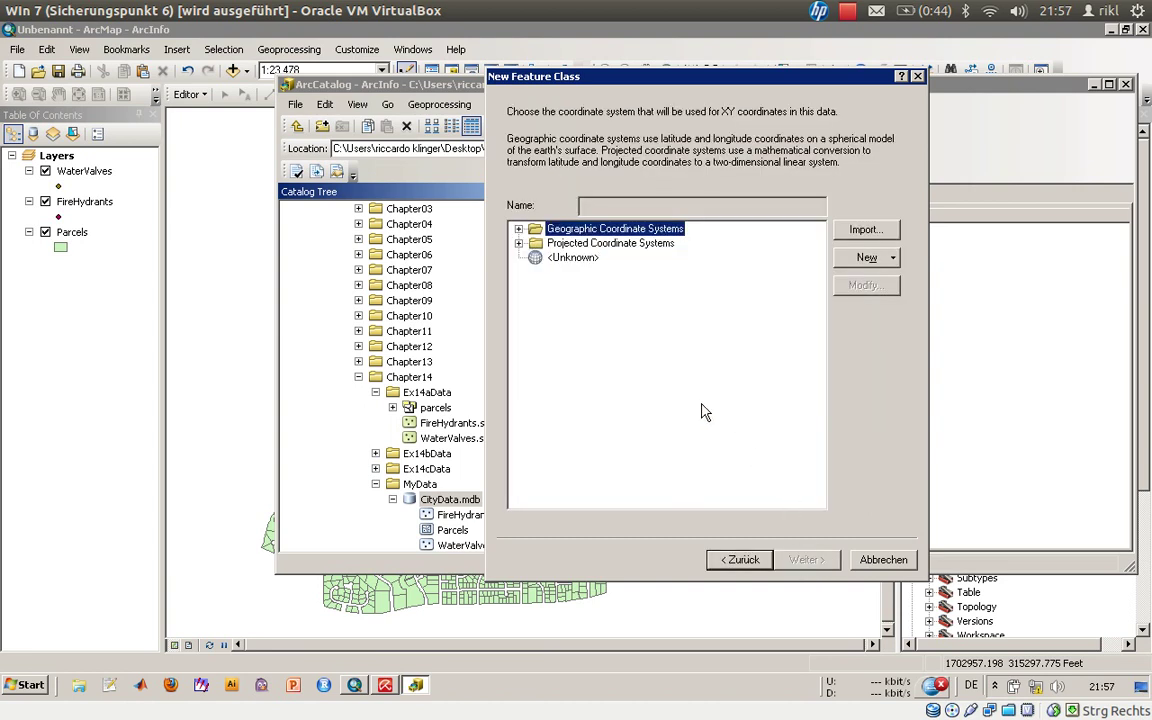
{"action": "left_click", "coordinate": [518, 230]}
{"action": "left_click", "coordinate": [519, 230]}
{"action": "left_click", "coordinate": [519, 244]}
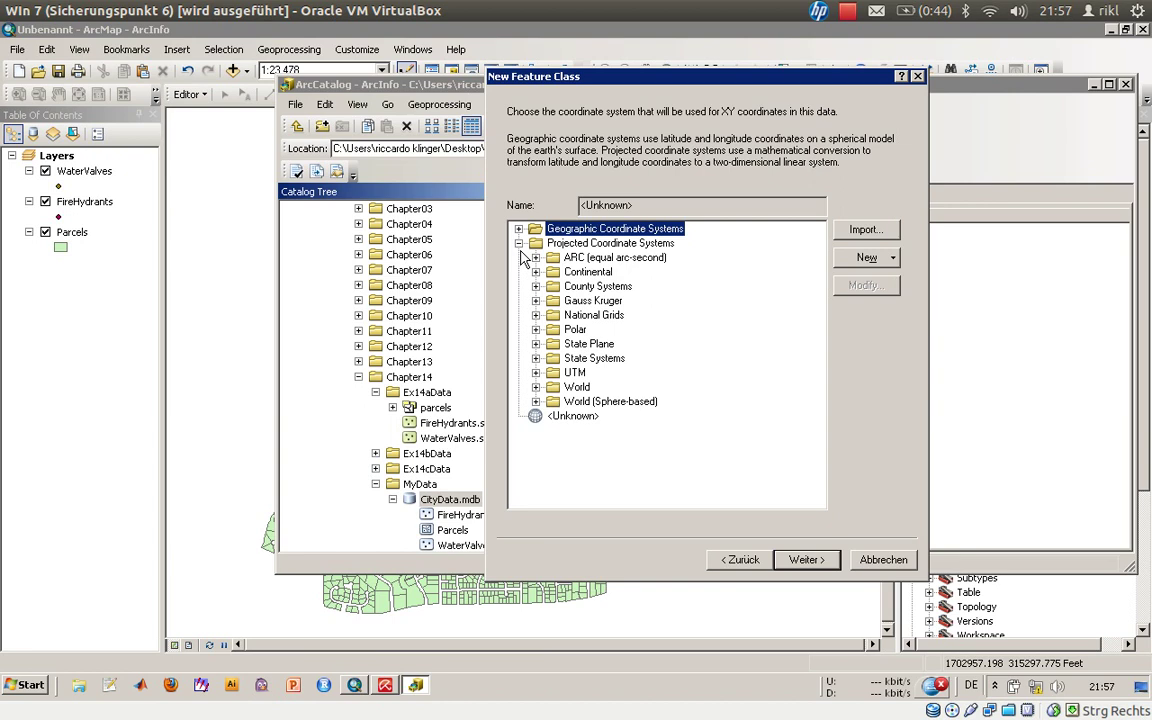
{"action": "left_click", "coordinate": [519, 244]}
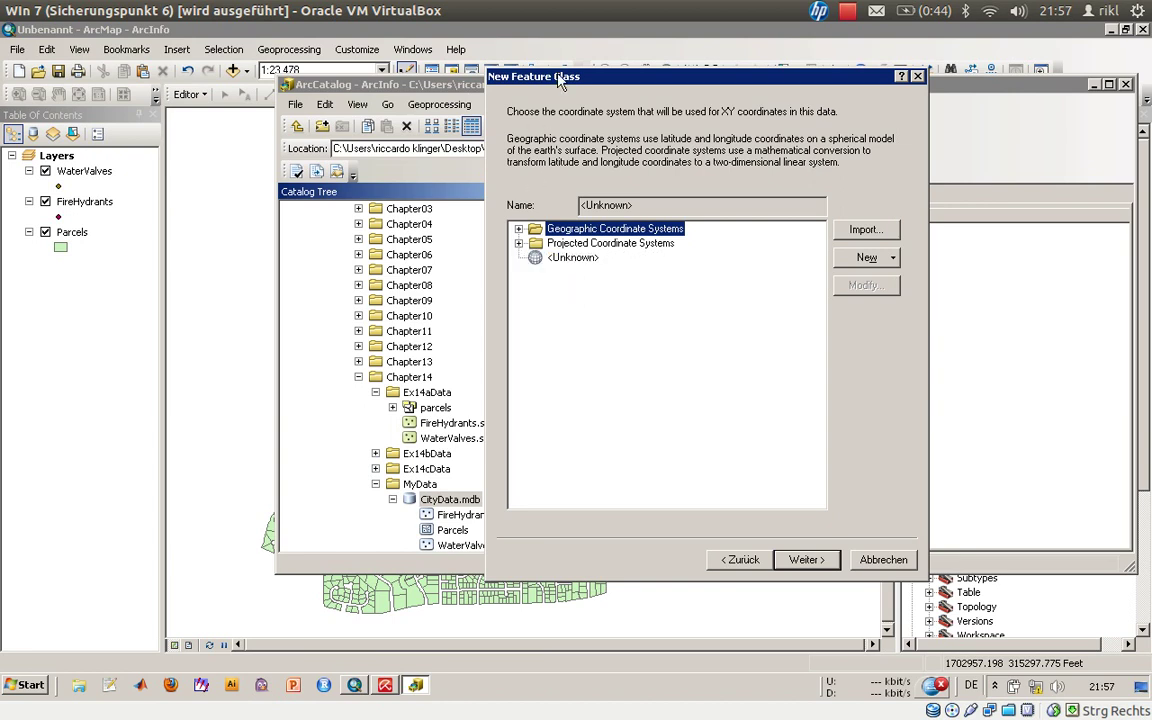
{"action": "left_click_drag", "start_coordinate": [540, 78], "coordinate": [31, 102]}
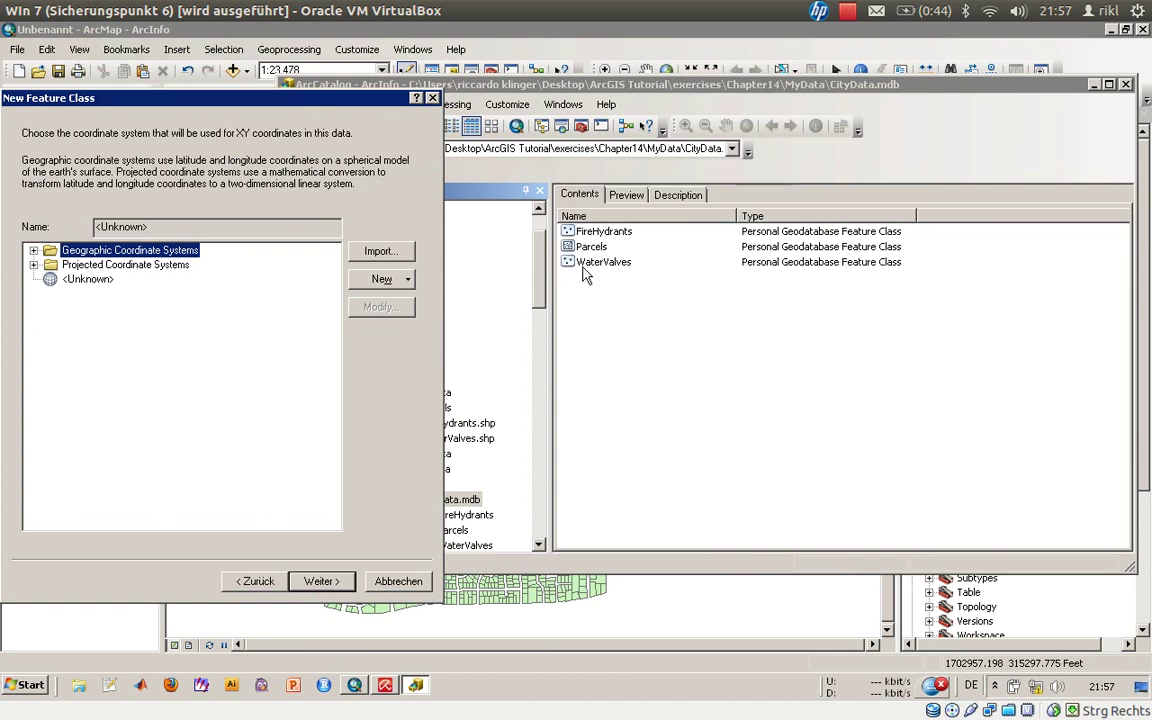
Step: Import the coordinate system from WaterValves in Chapter14\MyData\CityData.mdb
{"action": "left_click", "coordinate": [368, 251]}
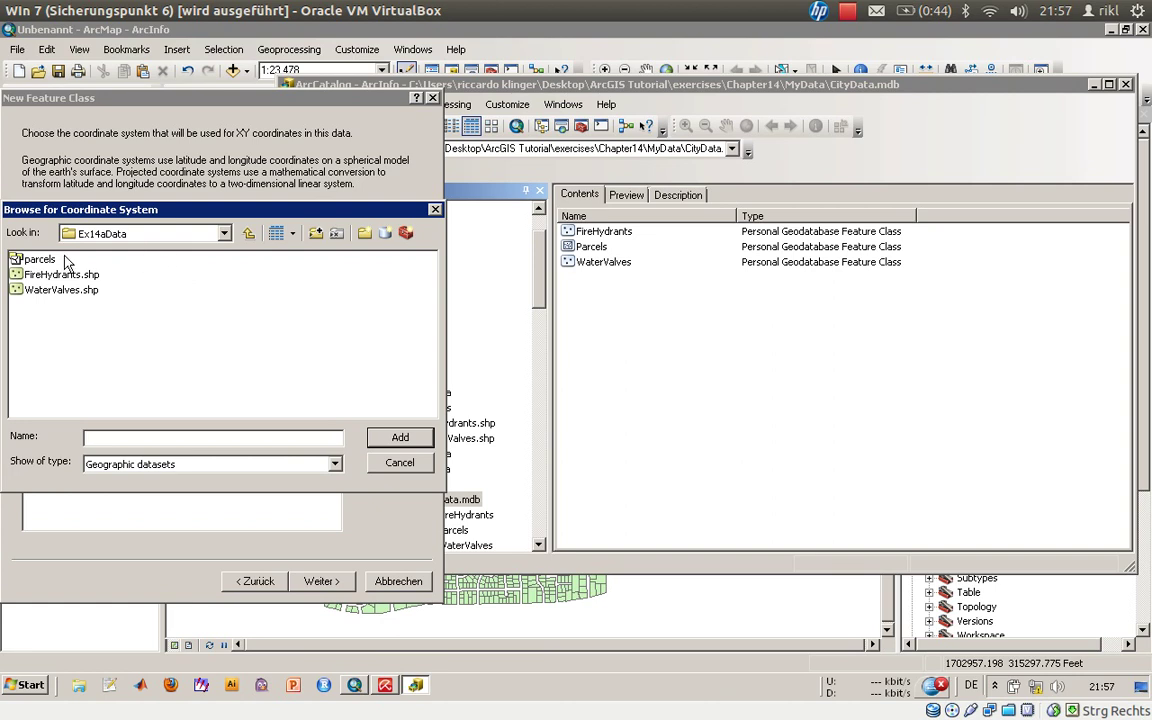
{"action": "left_click", "coordinate": [218, 232]}
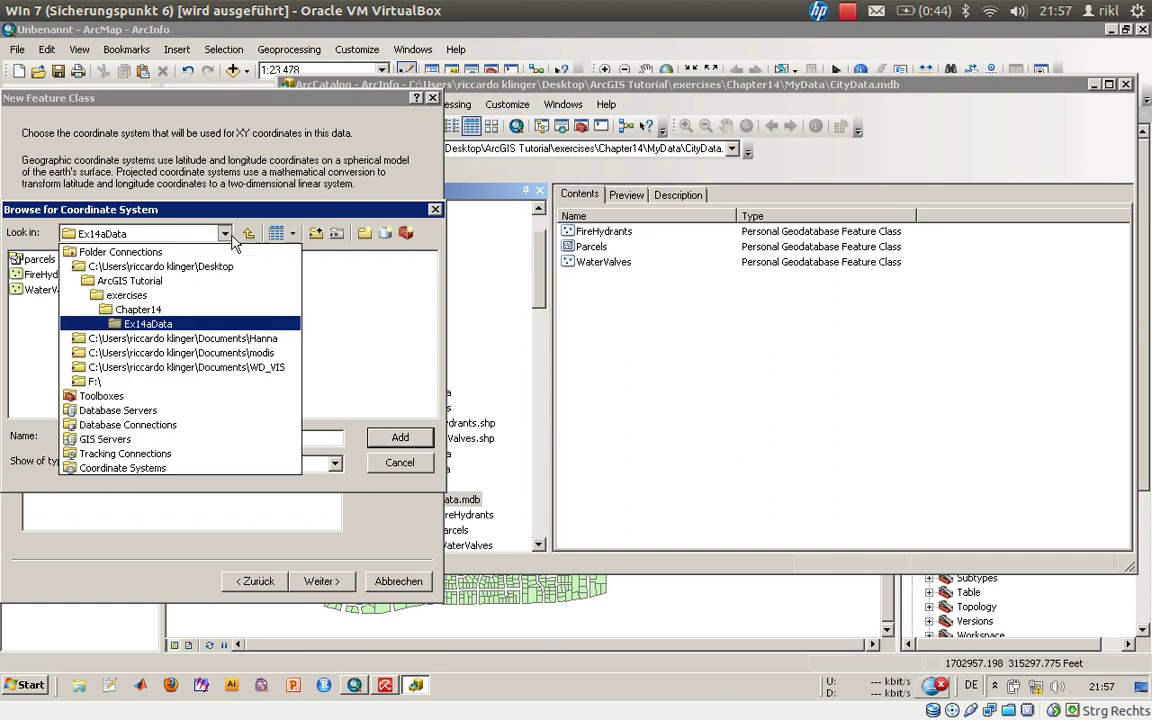
{"action": "left_click", "coordinate": [137, 309]}
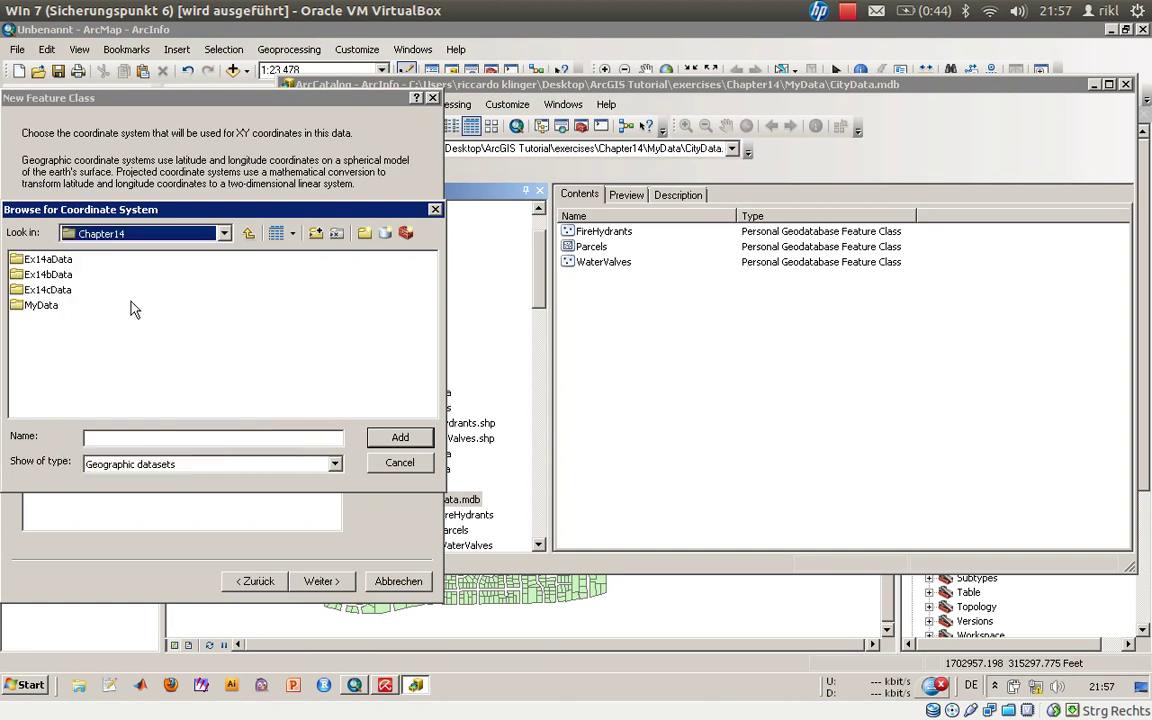
{"action": "double_click", "coordinate": [45, 303]}
{"action": "double_click", "coordinate": [35, 258]}
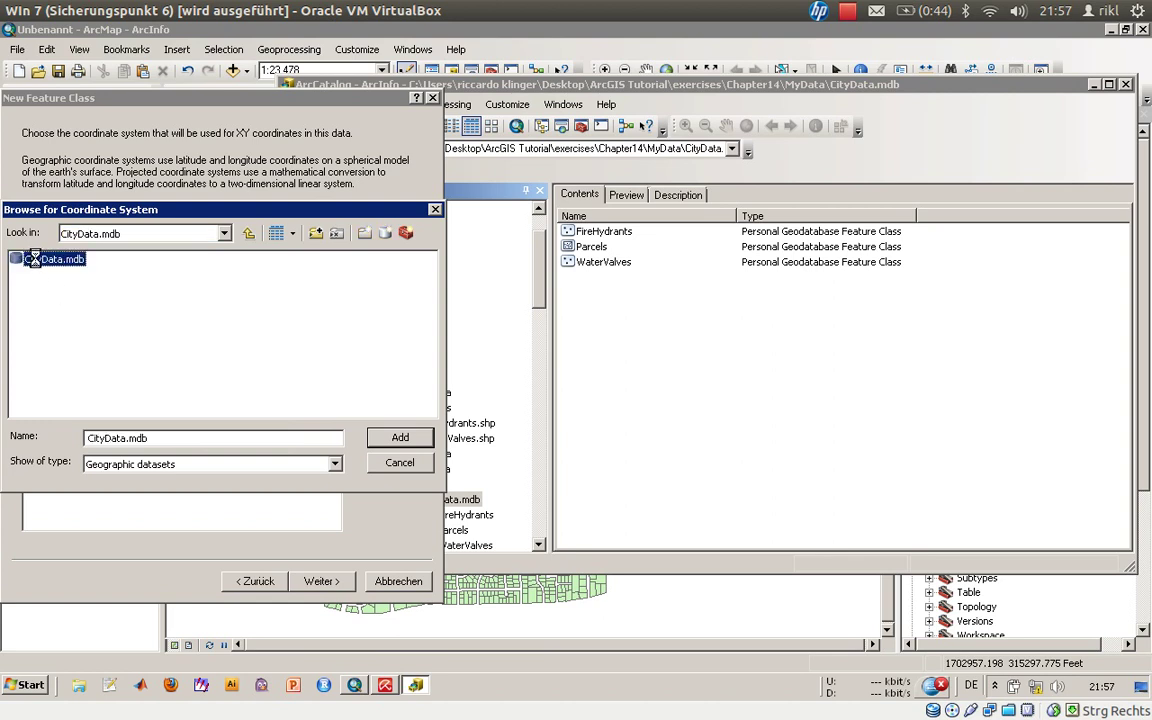
{"action": "left_click", "coordinate": [48, 289]}
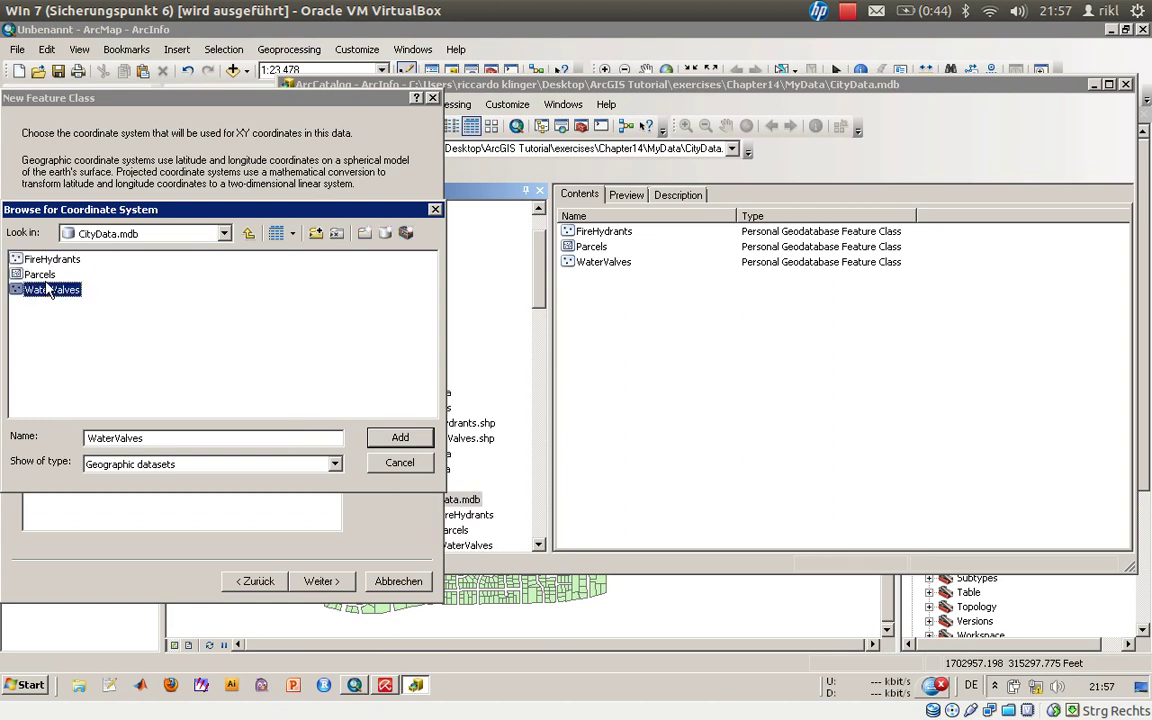
{"action": "left_click", "coordinate": [42, 274]}
{"action": "left_click", "coordinate": [396, 439]}
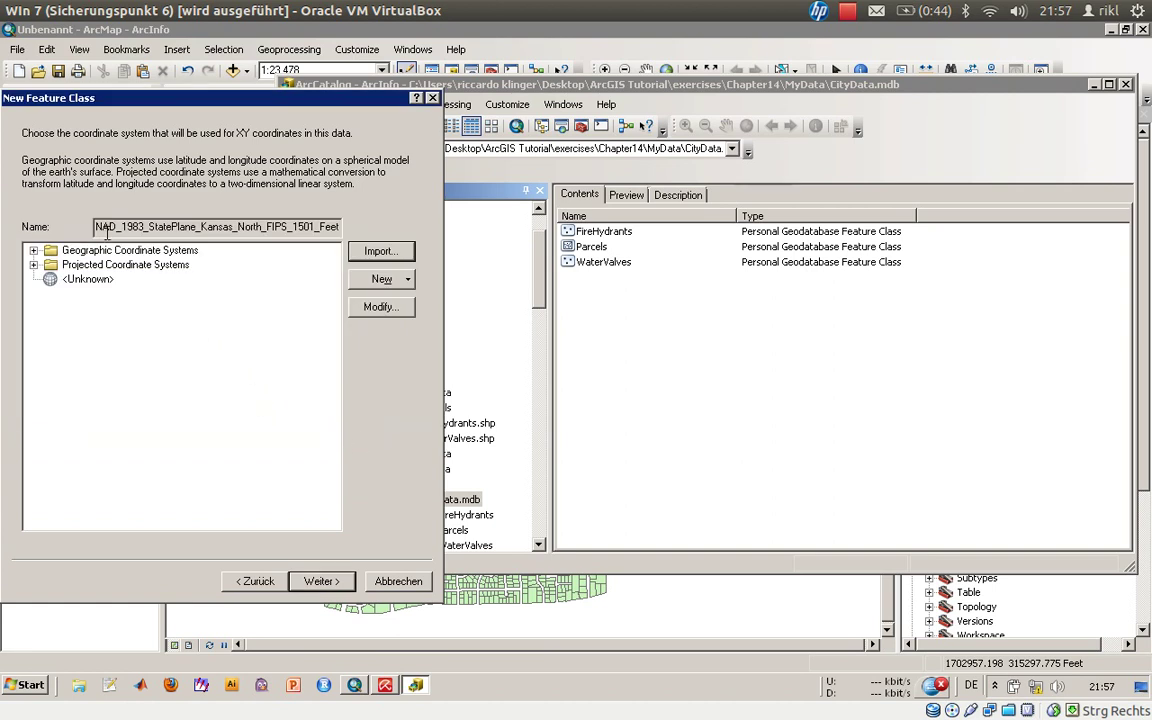
Step: Check the imported name NAD_1983_StatePlane_Kansas_North_FIPS_1501_Feet
{"action": "left_click_drag", "start_coordinate": [97, 227], "coordinate": [352, 228]}
{"action": "key", "text": "End"}
{"action": "key", "text": "shift+Left"}
{"action": "key", "text": "shift+Left"}
{"action": "key", "text": "shift+Left"}
{"action": "key", "text": "shift+Left"}
{"action": "key", "text": "shift+Left"}
{"action": "key", "text": "shift+Left"}
{"action": "key", "text": "shift+Left"}
{"action": "key", "text": "shift+Left"}
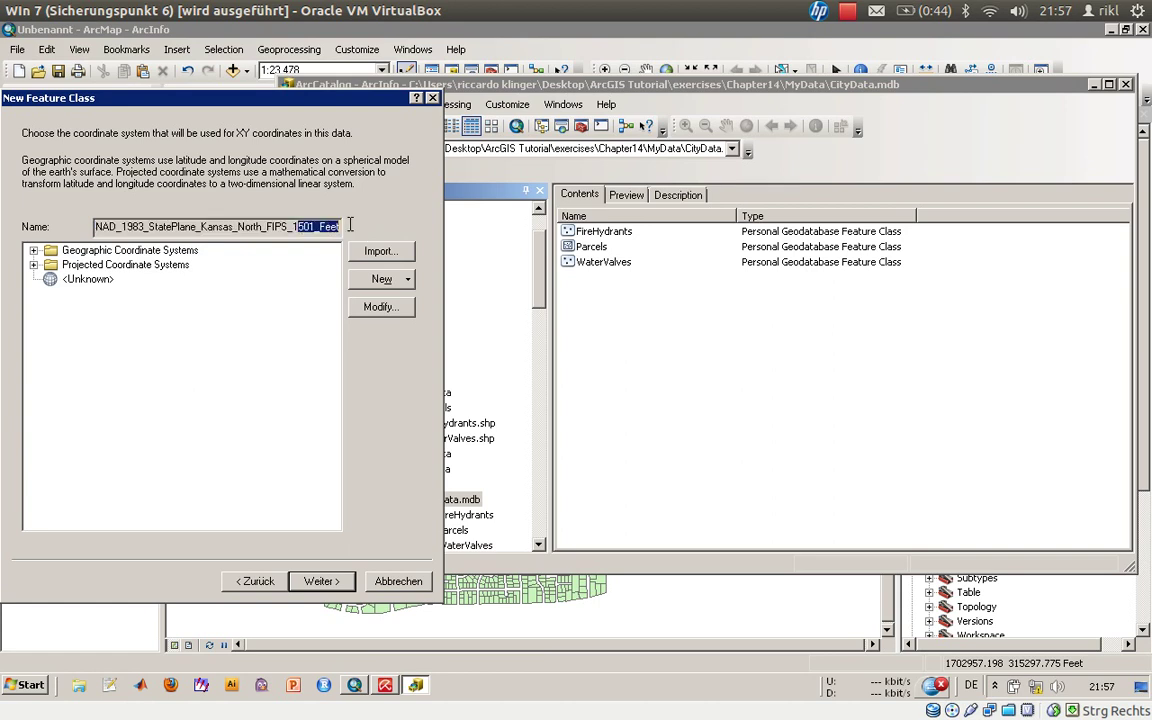
{"action": "left_click", "coordinate": [323, 226]}
Step: Accept the coordinate system and the default 0.899999976158142 Foot_US XY tolerance to reach the fields
{"action": "left_click", "coordinate": [336, 590]}
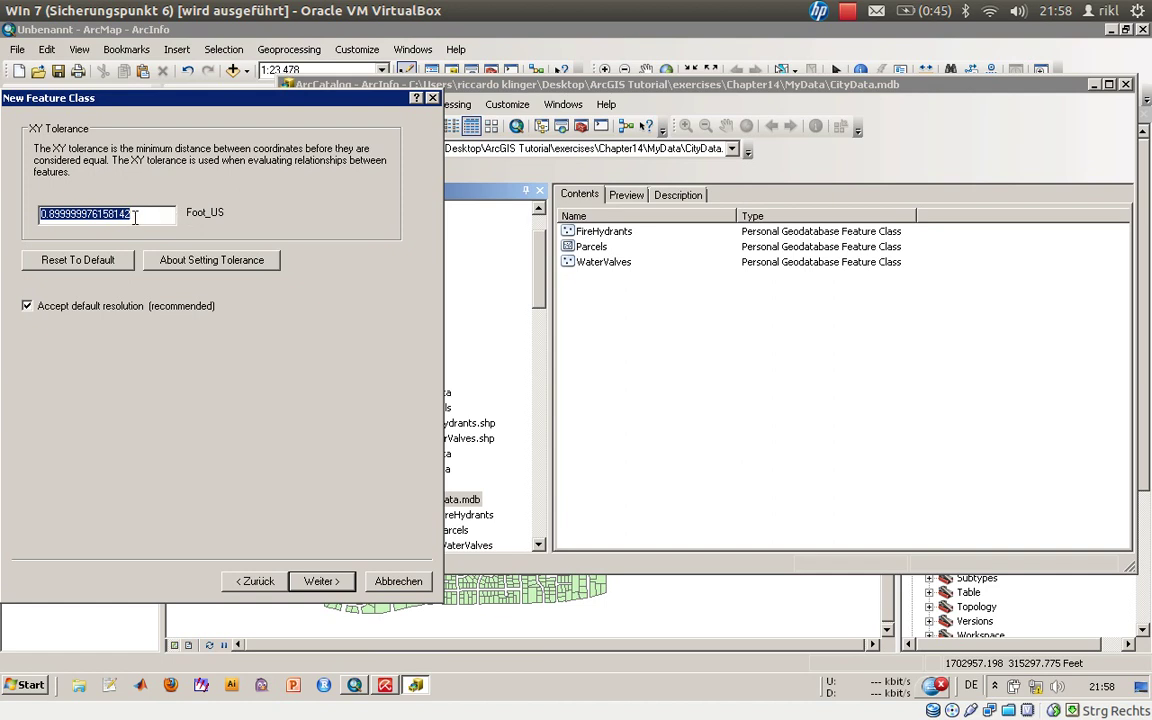
{"action": "left_click", "coordinate": [53, 214]}
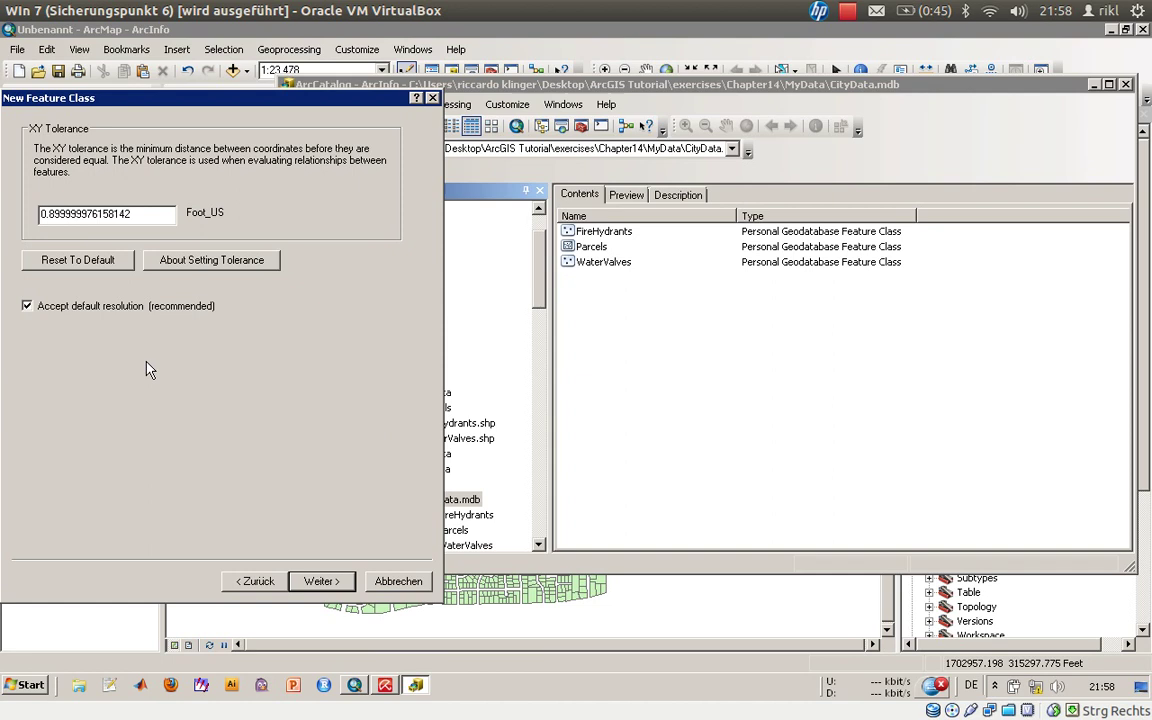
{"action": "left_click", "coordinate": [320, 581]}
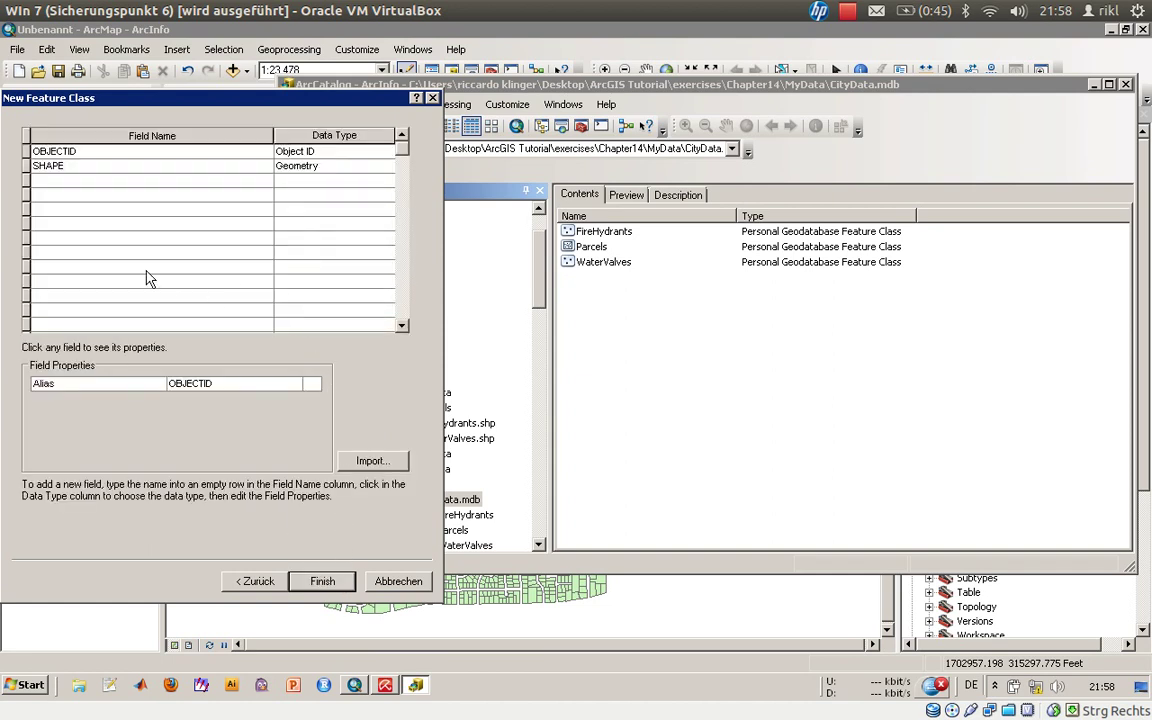
Step: Add a new field row below SHAPE, giving it a provisional name and Text type
{"action": "left_click", "coordinate": [176, 183]}
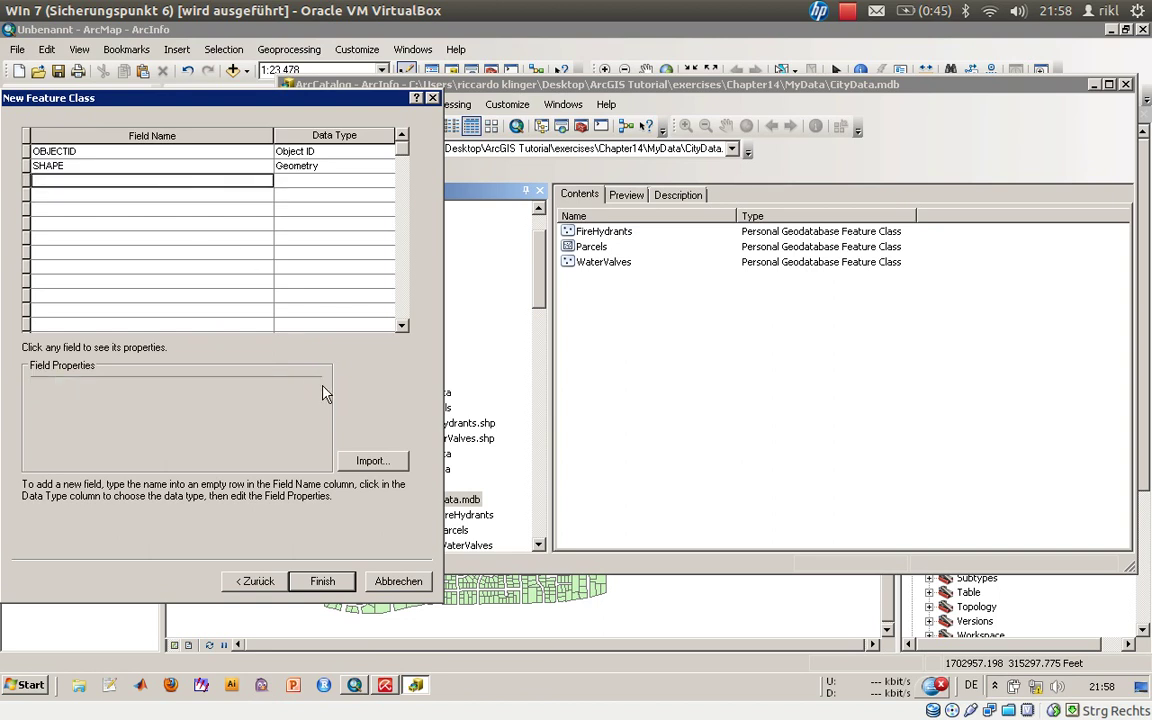
{"action": "left_click", "coordinate": [124, 166]}
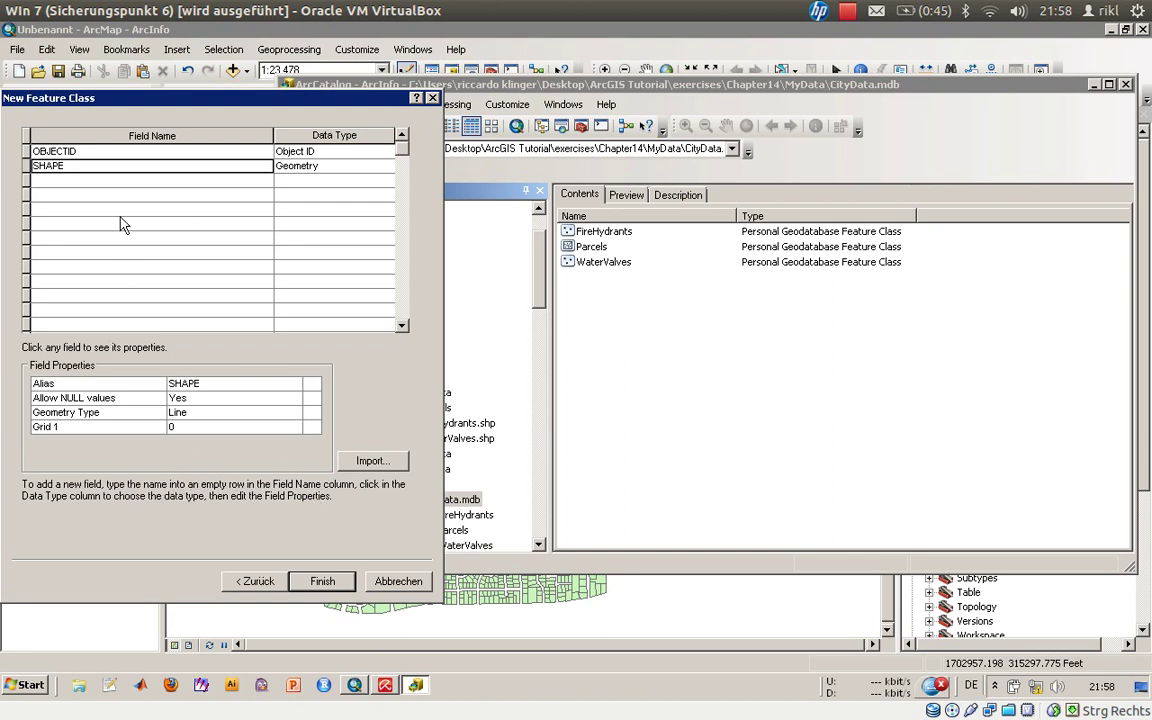
{"action": "left_click", "coordinate": [117, 183]}
{"action": "type", "text": "lhodpf"}
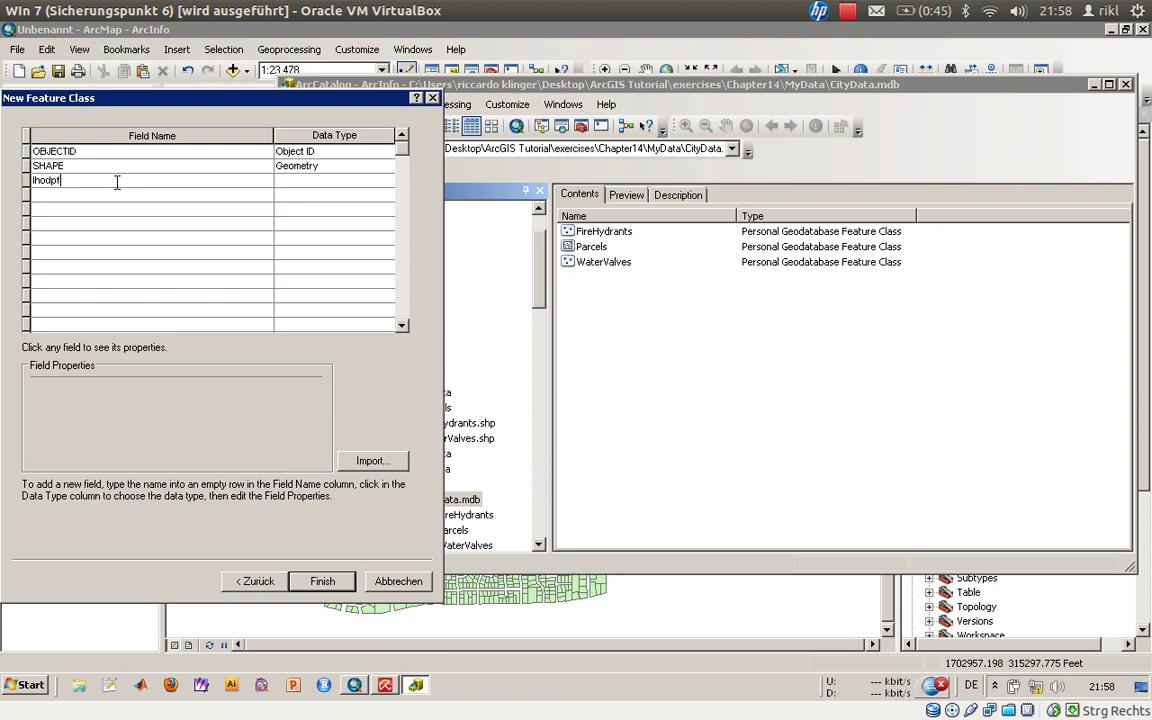
{"action": "key", "text": "Tab"}
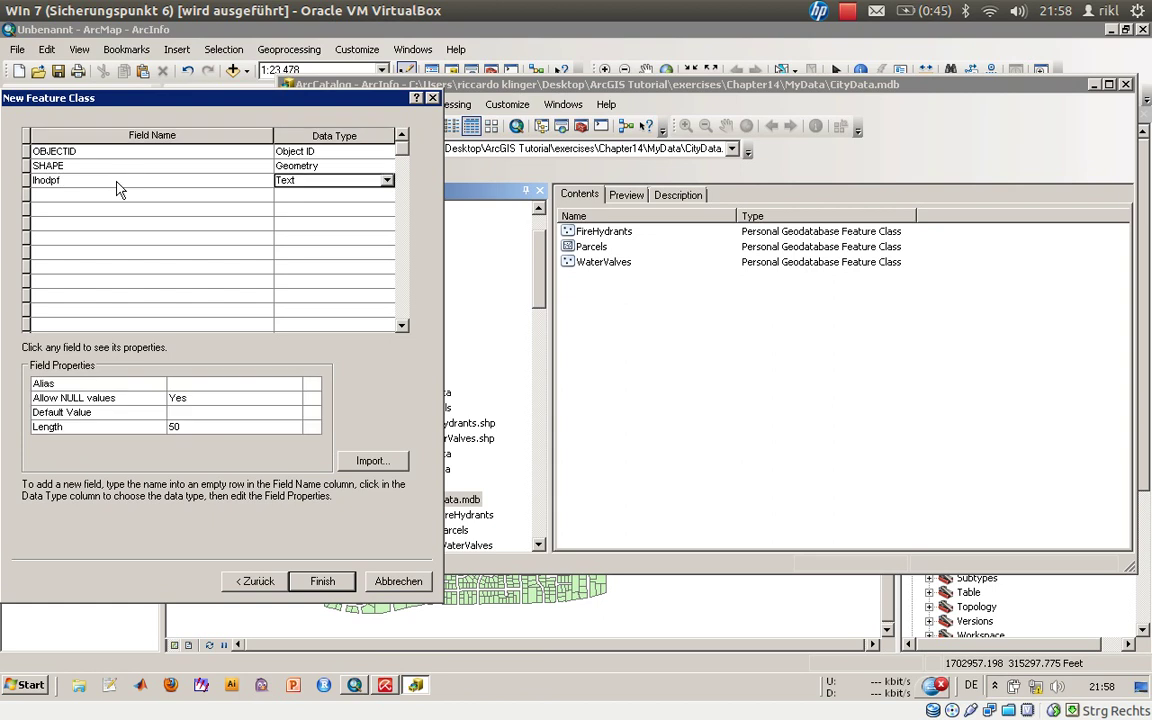
{"action": "left_click", "coordinate": [315, 190]}
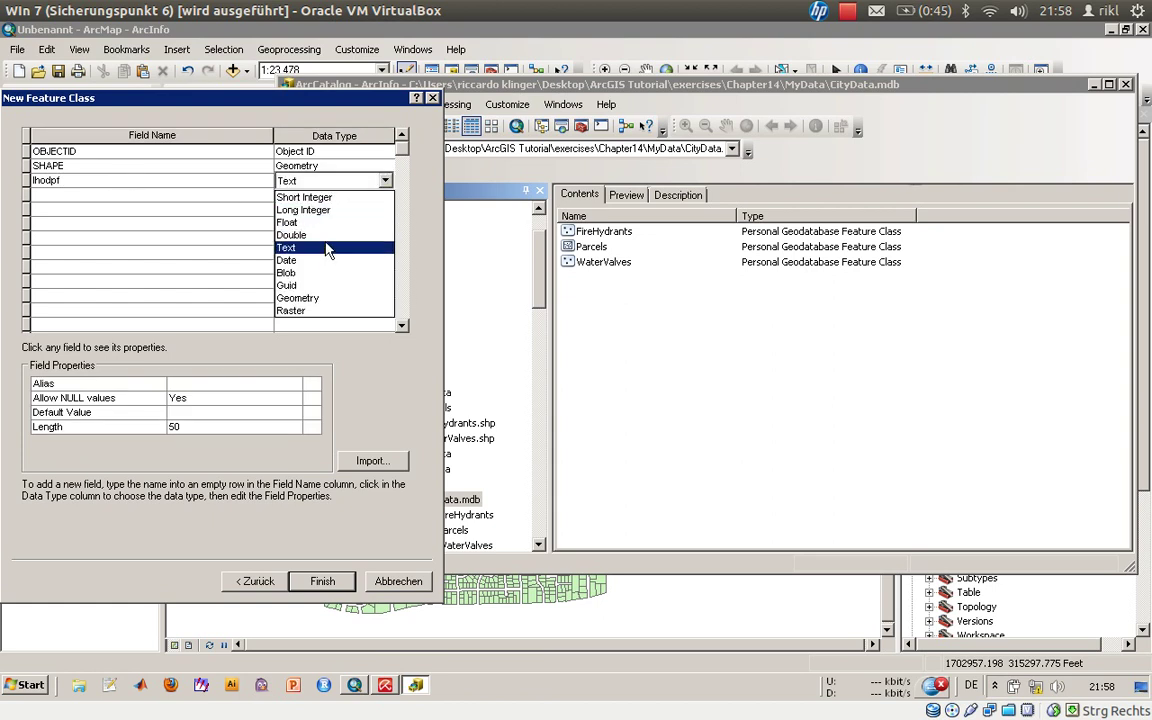
{"action": "left_click", "coordinate": [292, 222]}
Step: Correct the mistyped field name to 'Name'
{"action": "left_click", "coordinate": [84, 178]}
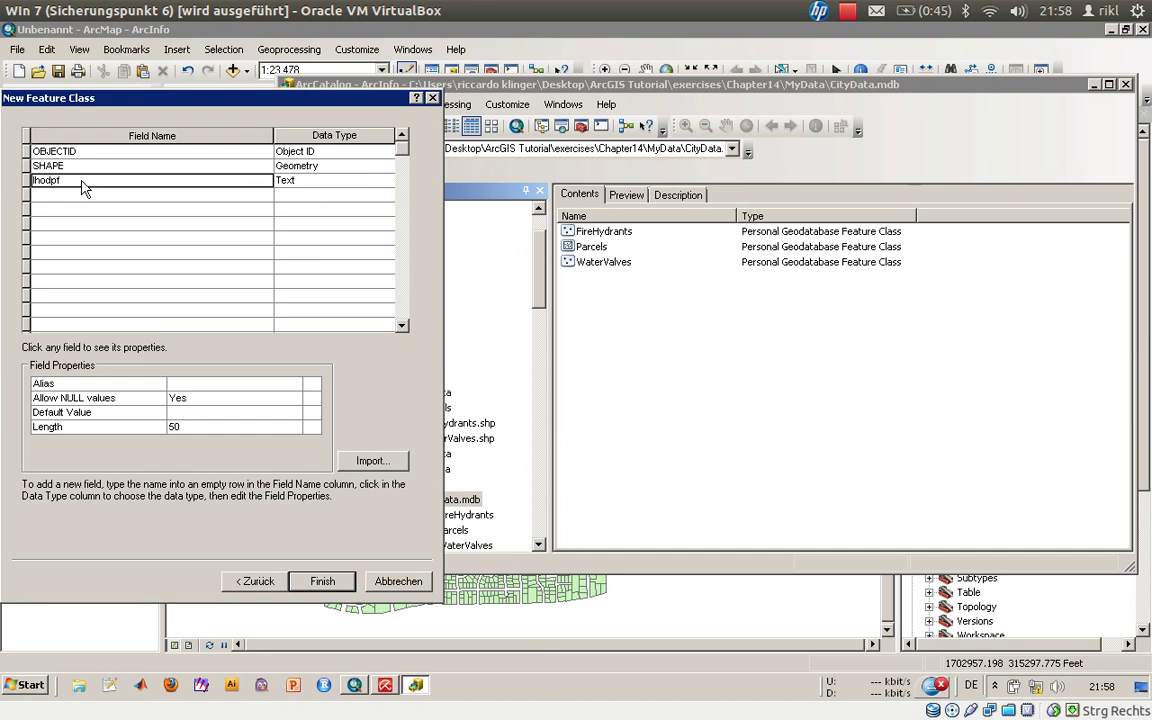
{"action": "double_click", "coordinate": [52, 181]}
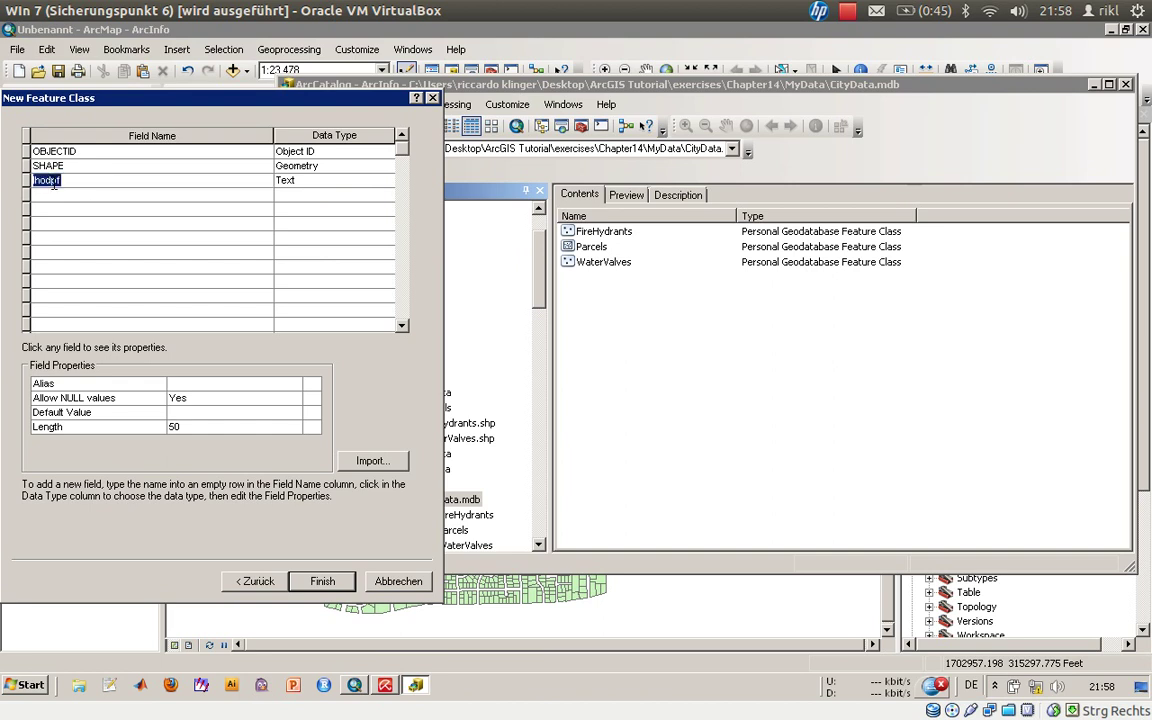
{"action": "key", "text": "BackSpace"}
{"action": "type", "text": "Pre"}
{"action": "key", "text": "BackSpace"}
{"action": "key", "text": "BackSpace"}
{"action": "key", "text": "BackSpace"}
{"action": "type", "text": "Name"}
Step: Set the Name field to Text with a length of 10 instead of 50
{"action": "left_click", "coordinate": [282, 180]}
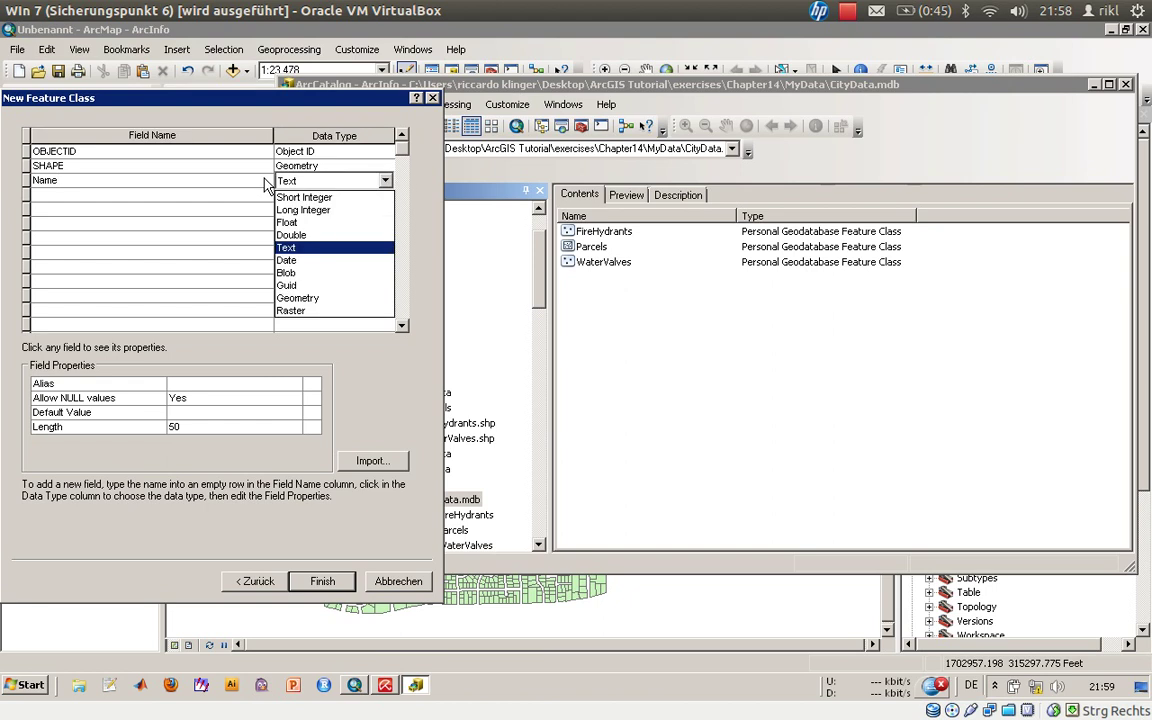
{"action": "left_click", "coordinate": [287, 247]}
{"action": "left_click", "coordinate": [170, 427]}
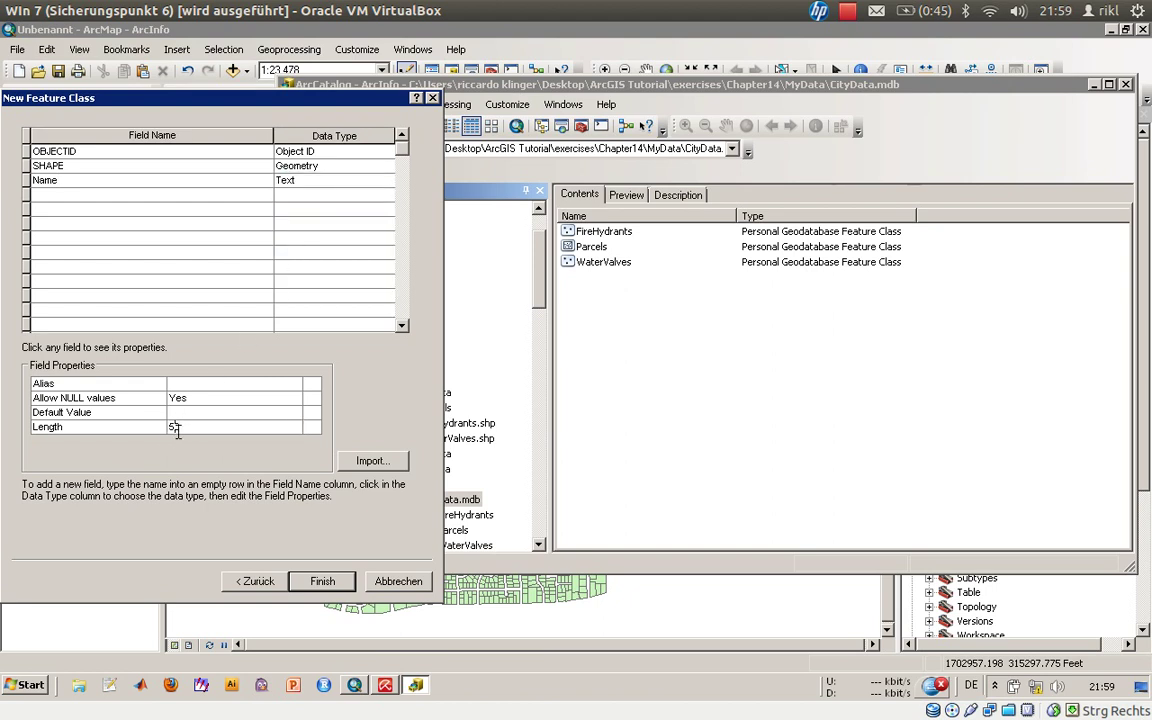
{"action": "key", "text": "BackSpace"}
{"action": "key", "text": "BackSpace"}
{"action": "type", "text": "10"}
{"action": "left_click", "coordinate": [108, 198]}
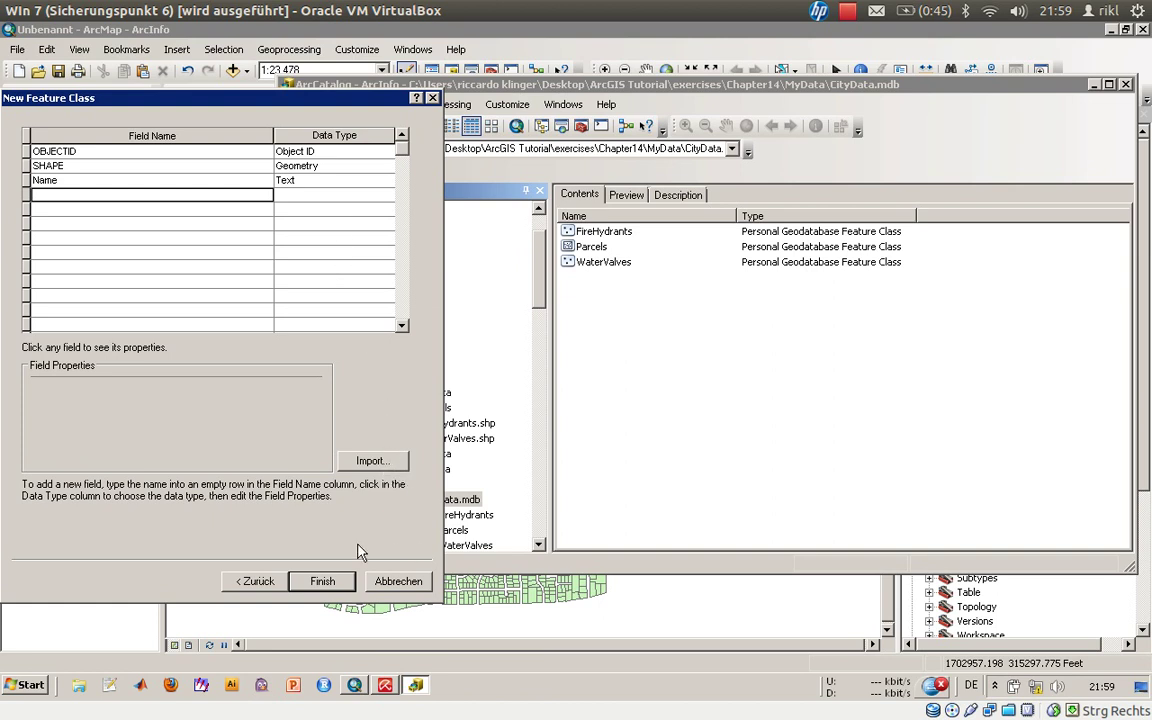
Step: Finish the wizard to create WaterLines in CityData.mdb
{"action": "left_click", "coordinate": [322, 581]}
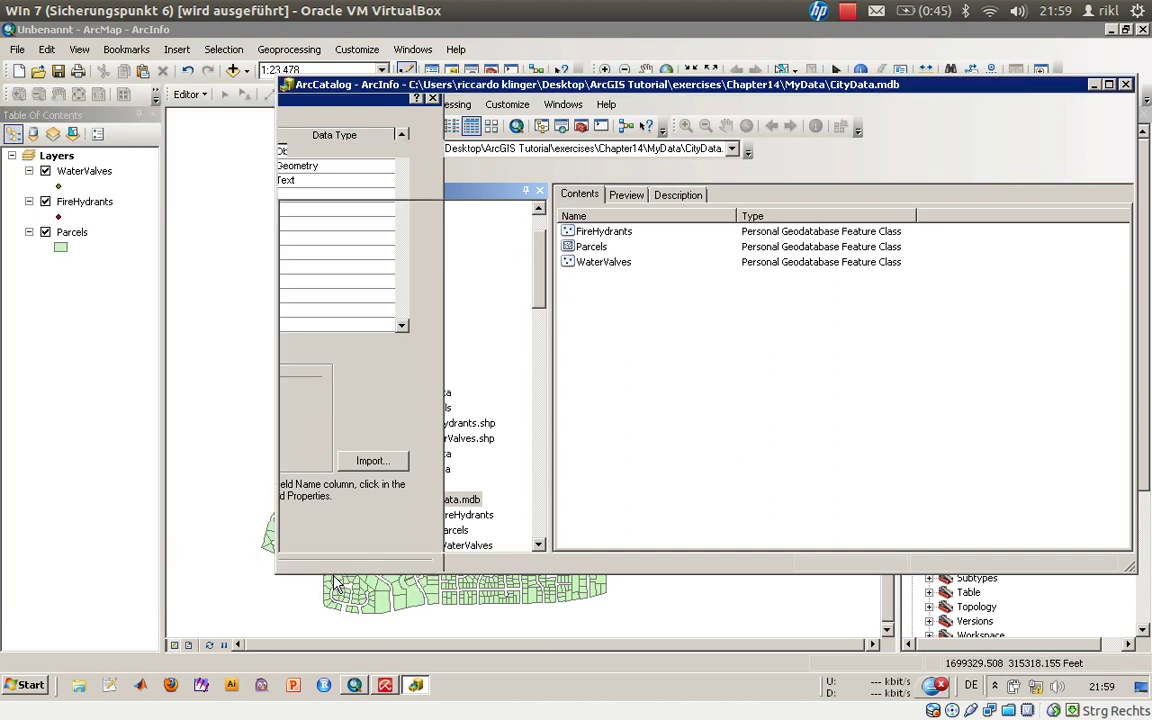